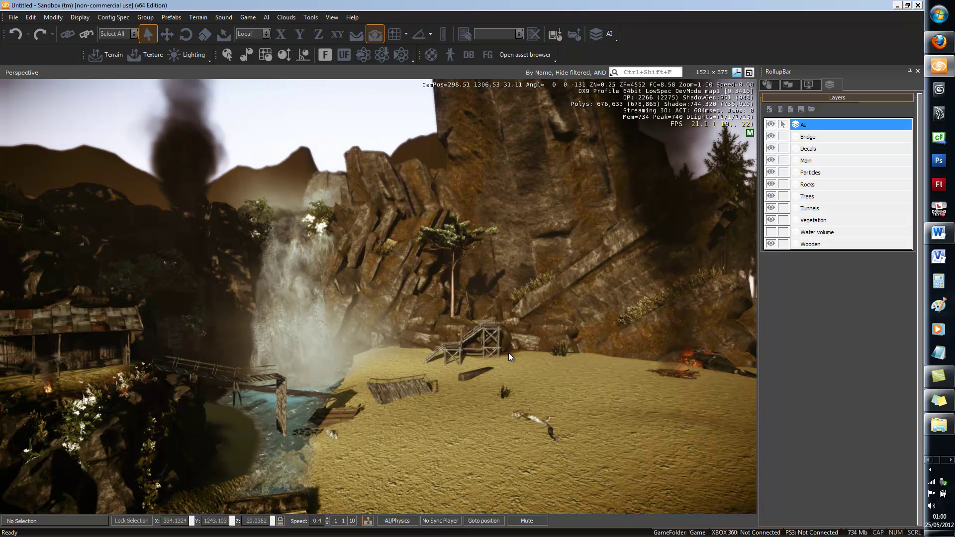
Hide and restore the Main layer and hide the Particles layer to compare what each contributes to the waterfall.
{"action": "right_click_drag", "start_coordinate": [441, 298], "coordinate": [413, 310]}
{"action": "key", "text": "w"}
{"action": "key", "text": "w"}
{"action": "mouse_move", "coordinate": [356, 296]}
{"action": "right_mouse_down"}
{"action": "mouse_move", "coordinate": [345, 293]}
{"action": "mouse_move", "coordinate": [356, 295]}
{"action": "mouse_move", "coordinate": [345, 294]}
{"action": "mouse_move", "coordinate": [356, 287]}
{"action": "mouse_move", "coordinate": [346, 265]}
{"action": "mouse_move", "coordinate": [353, 294]}
{"action": "mouse_move", "coordinate": [376, 312]}
{"action": "mouse_move", "coordinate": [354, 291]}
{"action": "mouse_move", "coordinate": [571, 254]}
{"action": "mouse_move", "coordinate": [354, 294]}
{"action": "mouse_move", "coordinate": [337, 258]}
{"action": "mouse_move", "coordinate": [339, 281]}
{"action": "mouse_move", "coordinate": [315, 296]}
{"action": "mouse_move", "coordinate": [341, 285]}
{"action": "mouse_move", "coordinate": [364, 302]}
{"action": "mouse_move", "coordinate": [368, 324]}
{"action": "mouse_move", "coordinate": [353, 321]}
{"action": "mouse_move", "coordinate": [378, 316]}
{"action": "mouse_move", "coordinate": [365, 324]}
{"action": "right_mouse_up"}
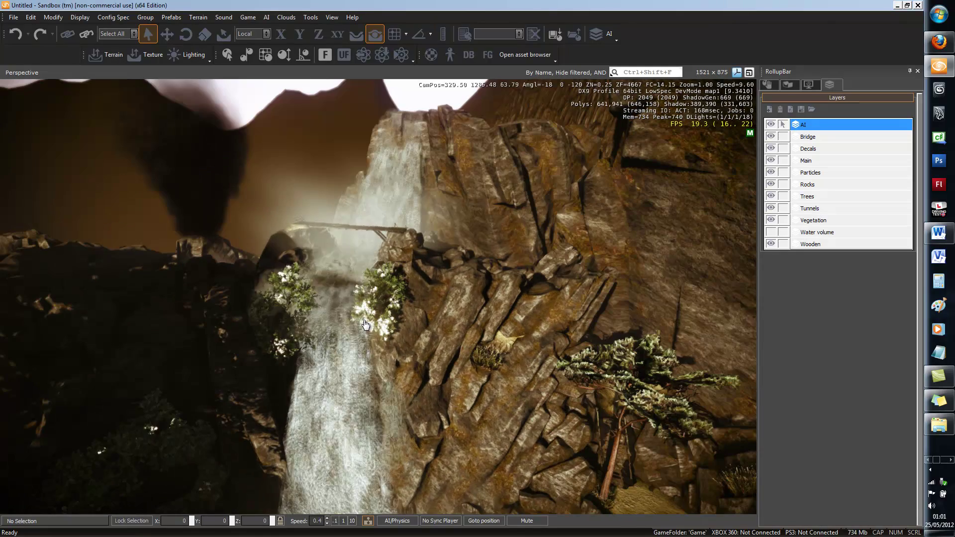
{"action": "left_click", "coordinate": [771, 161]}
{"action": "mouse_move", "coordinate": [429, 289]}
{"action": "right_mouse_down"}
{"action": "mouse_move", "coordinate": [433, 299]}
{"action": "mouse_move", "coordinate": [440, 272]}
{"action": "mouse_move", "coordinate": [431, 292]}
{"action": "right_mouse_up"}
{"action": "key", "text": "w"}
{"action": "key", "text": "s"}
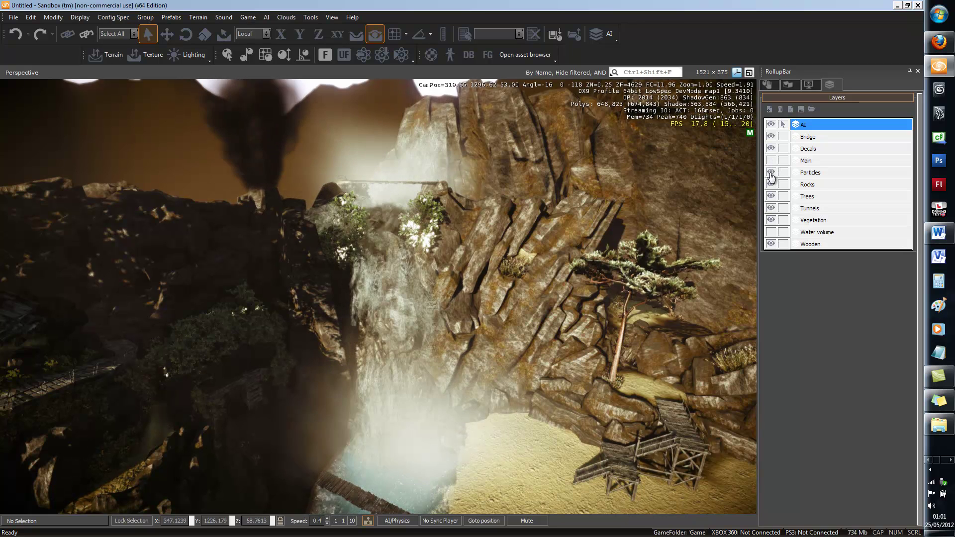
{"action": "left_click", "coordinate": [771, 161]}
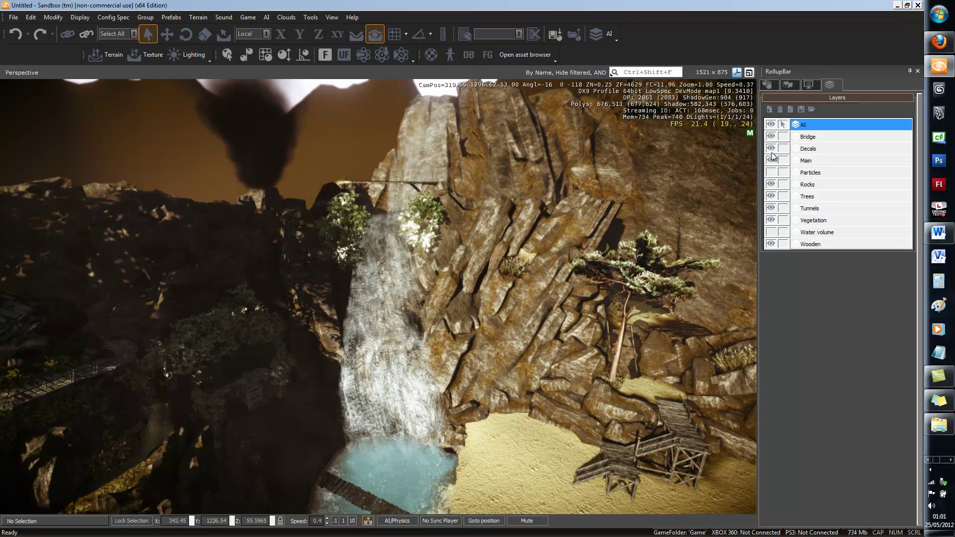
Hide the Rocks layer, examine the terrain around the waterfall without it, and show the layer again.
{"action": "left_click", "coordinate": [769, 185]}
{"action": "key", "text": "w"}
{"action": "right_click_drag", "start_coordinate": [441, 273], "coordinate": [441, 269]}
{"action": "key", "text": "s"}
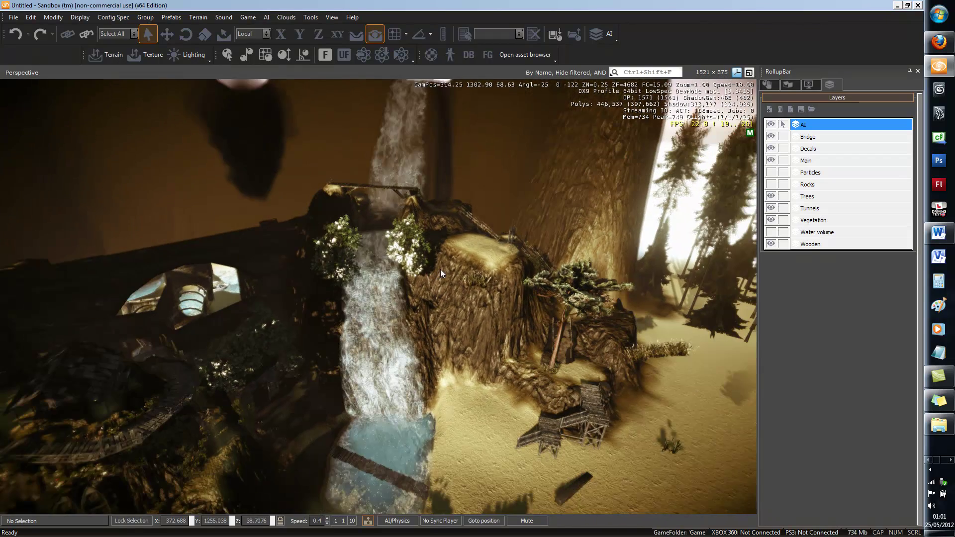
{"action": "left_click", "coordinate": [771, 185]}
{"action": "right_click_drag", "start_coordinate": [451, 296], "coordinate": [452, 295]}
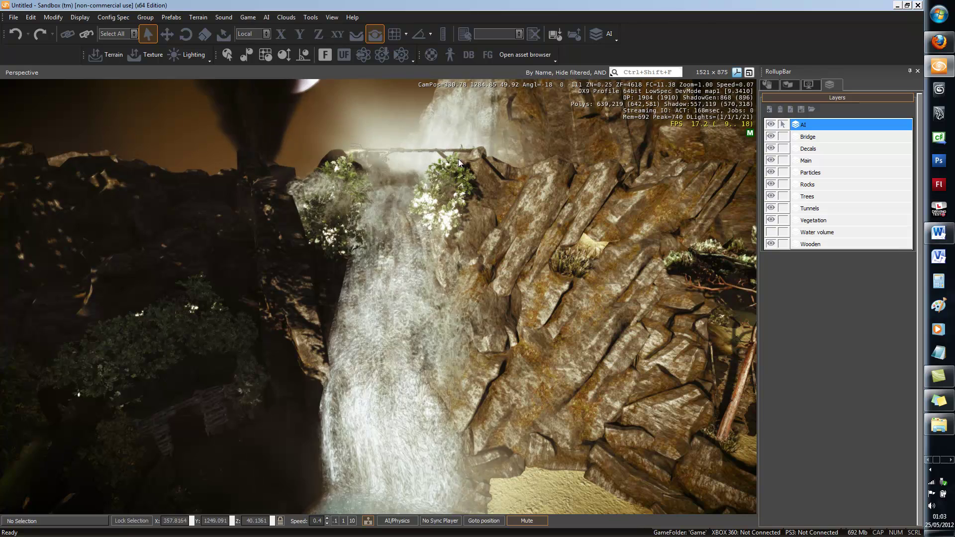
Open the DataBase View and show its particle libraries.
{"action": "left_click", "coordinate": [332, 18]}
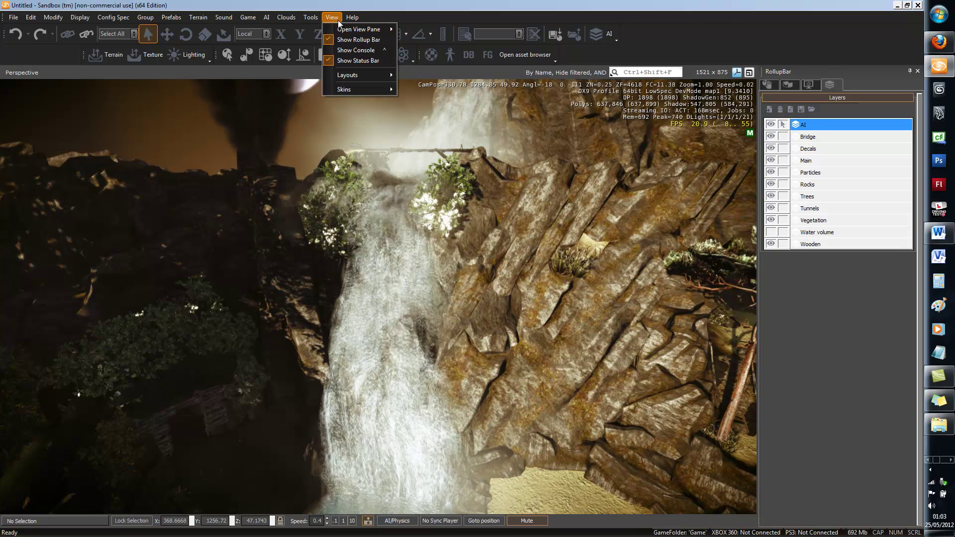
{"action": "mouse_move", "coordinate": [348, 30]}
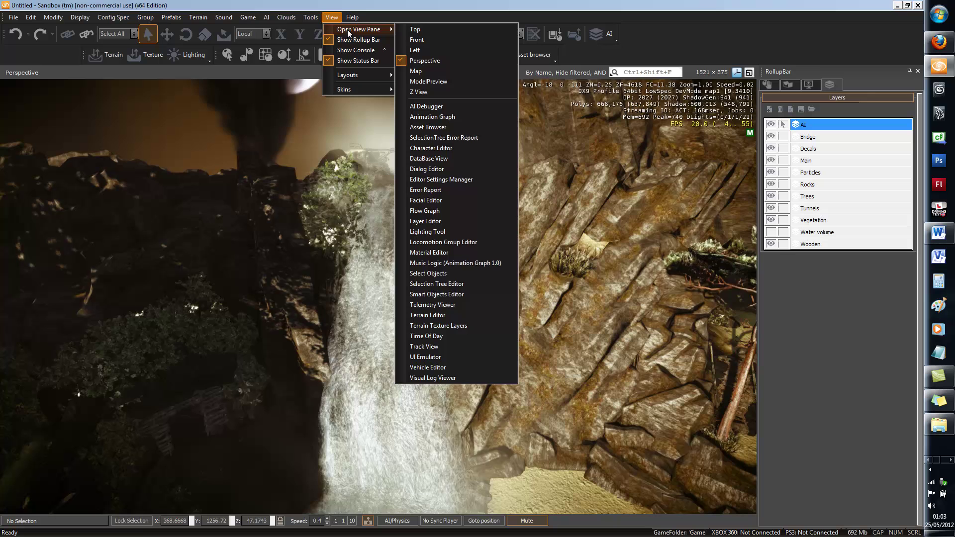
{"action": "left_click", "coordinate": [455, 158]}
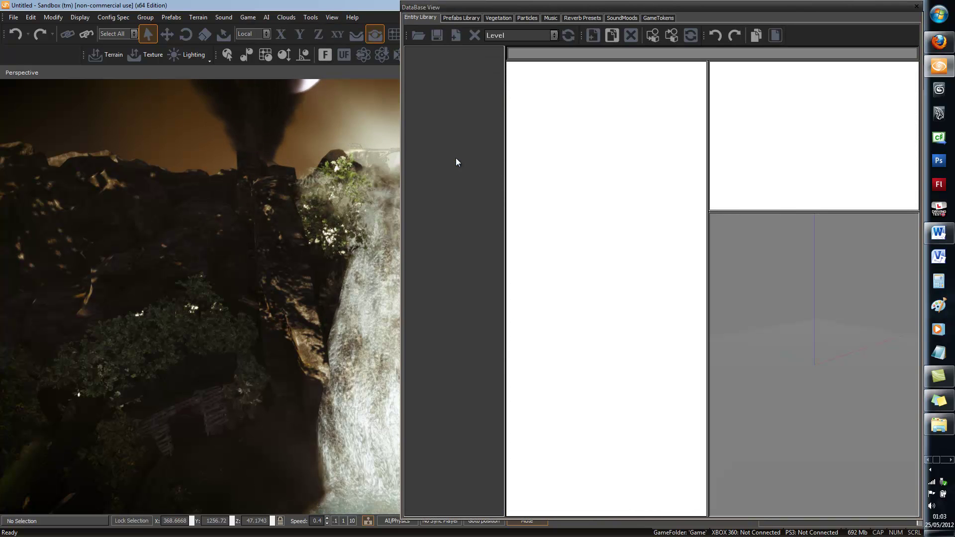
{"action": "left_click", "coordinate": [531, 19]}
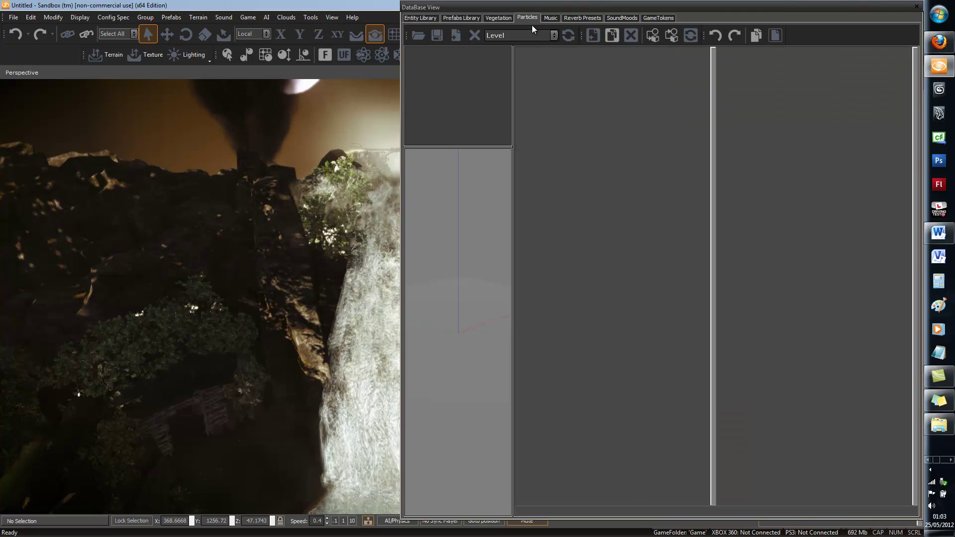
Try to load the smoke_and_fire.xml particle library from the libs\particles folder.
{"action": "left_click", "coordinate": [532, 35]}
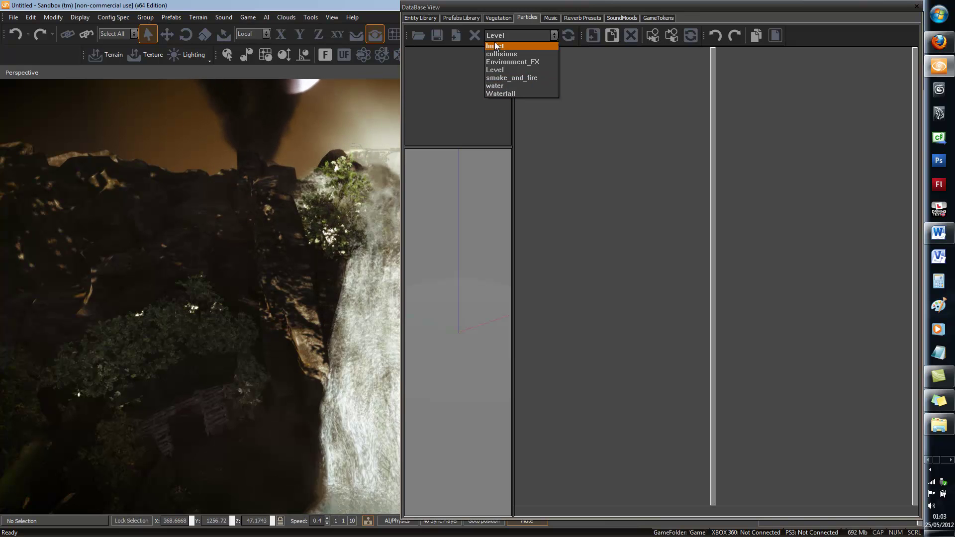
{"action": "left_click", "coordinate": [527, 37]}
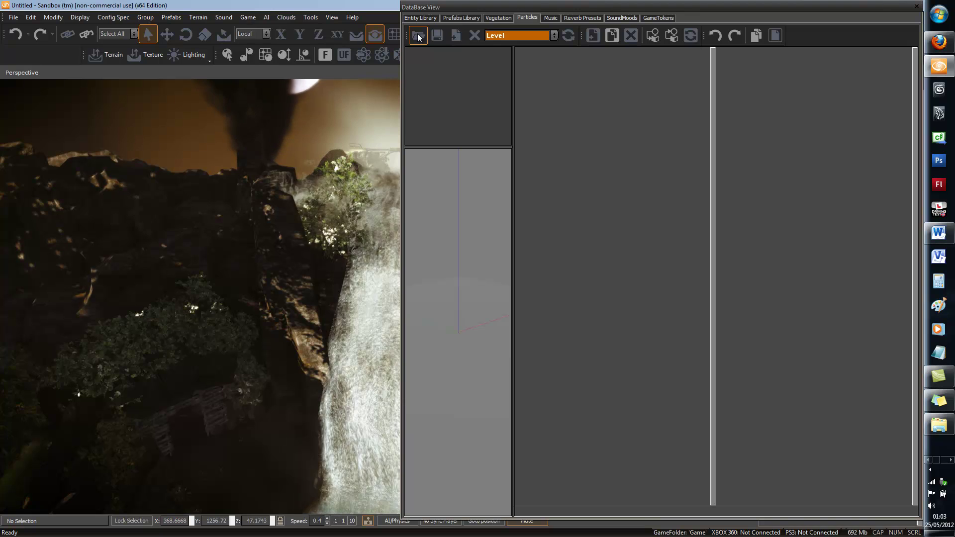
{"action": "left_click", "coordinate": [418, 36]}
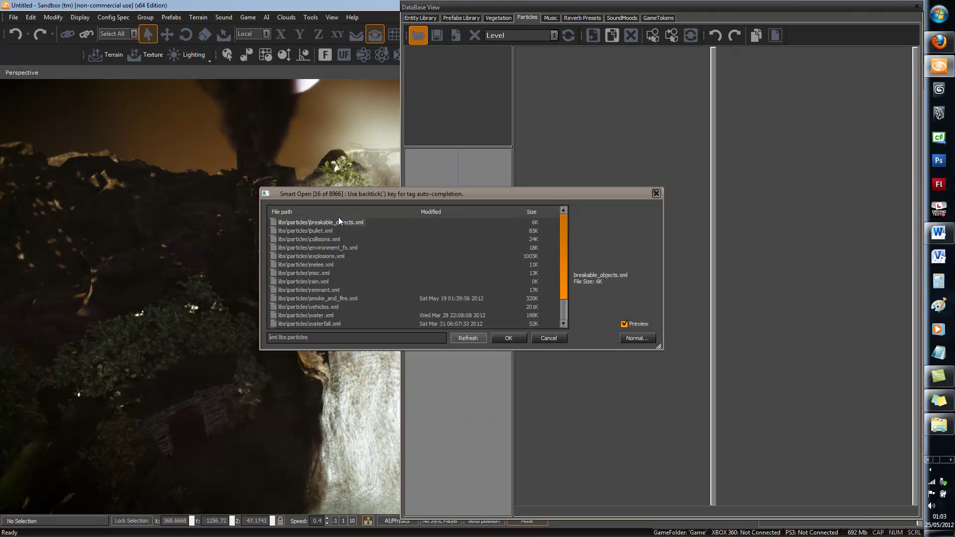
{"action": "double_click", "coordinate": [330, 299]}
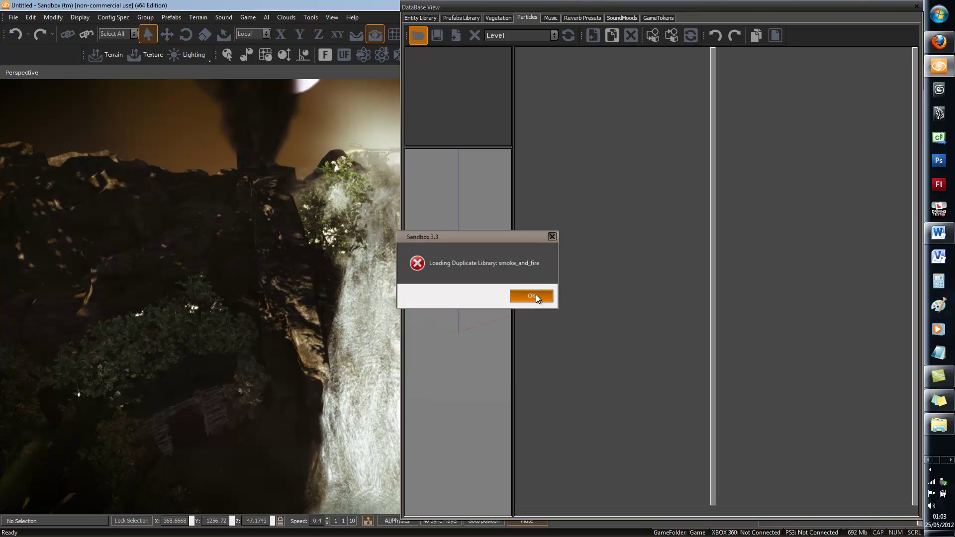
Switch to the Waterfall particle library and expand its CXP_Waterfall group.
{"action": "left_click", "coordinate": [558, 34]}
{"action": "left_click", "coordinate": [557, 32]}
{"action": "left_click", "coordinate": [557, 32]}
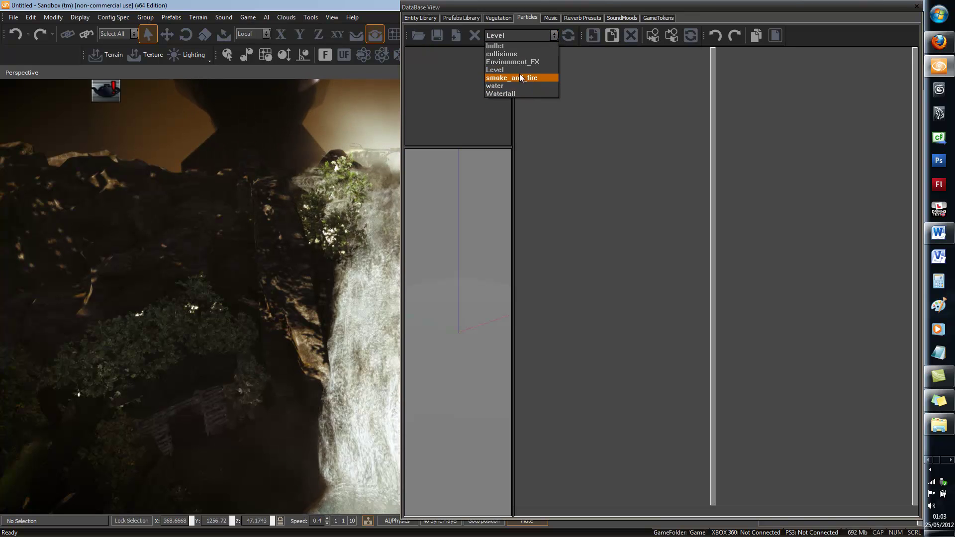
{"action": "left_click", "coordinate": [512, 94]}
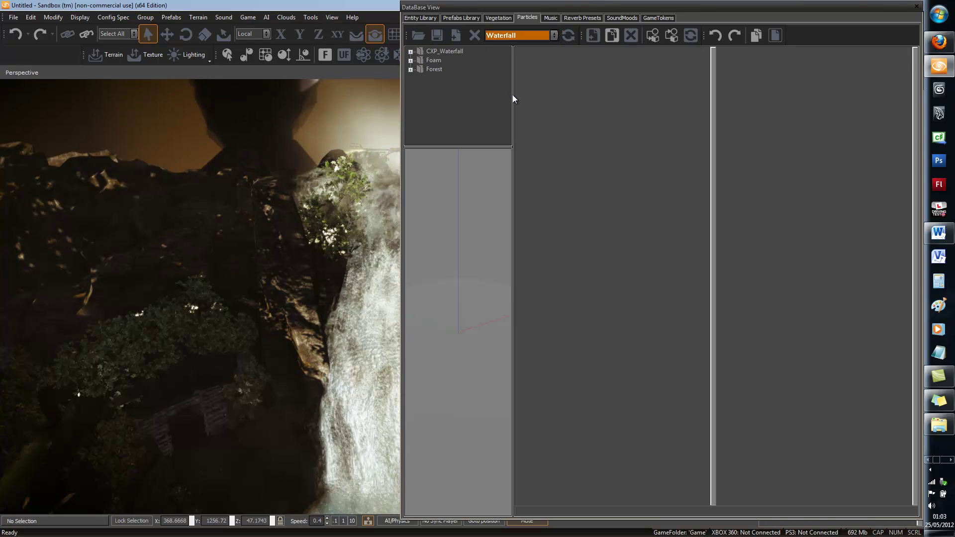
{"action": "left_click", "coordinate": [410, 52]}
Look through the CXP_Waterfall effects rapids_short, Splash_long, Splash_short, Splash_water_weak and Splash_Wide, comparing them with the river in the level.
{"action": "left_click", "coordinate": [449, 70]}
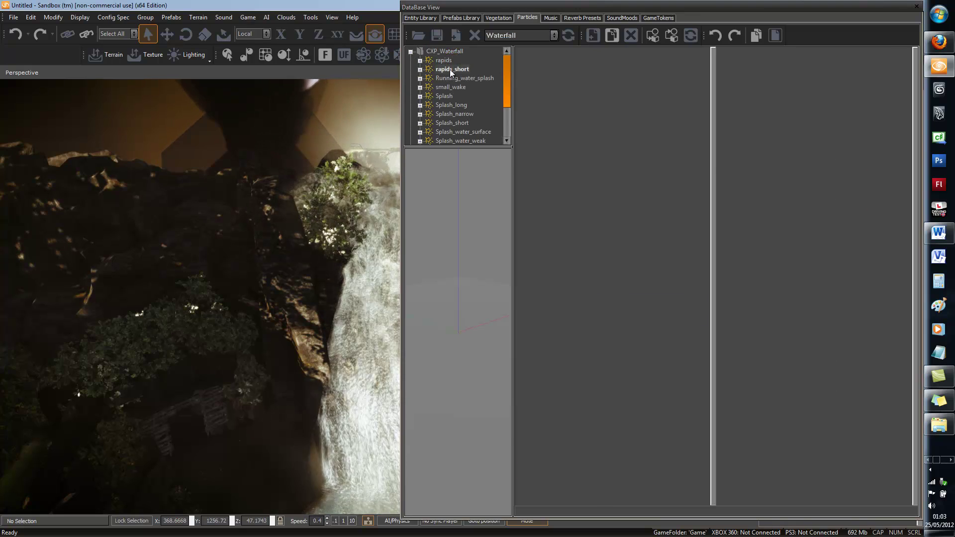
{"action": "right_click_drag", "start_coordinate": [274, 155], "coordinate": [273, 156]}
{"action": "left_click", "coordinate": [451, 105]}
{"action": "right_click_drag", "start_coordinate": [376, 166], "coordinate": [370, 169]}
{"action": "key", "text": "w"}
{"action": "key", "text": "s"}
{"action": "key", "text": "w"}
{"action": "key", "text": "s"}
{"action": "left_click", "coordinate": [461, 126]}
{"action": "right_click_drag", "start_coordinate": [359, 228], "coordinate": [359, 227]}
{"action": "left_click", "coordinate": [455, 141]}
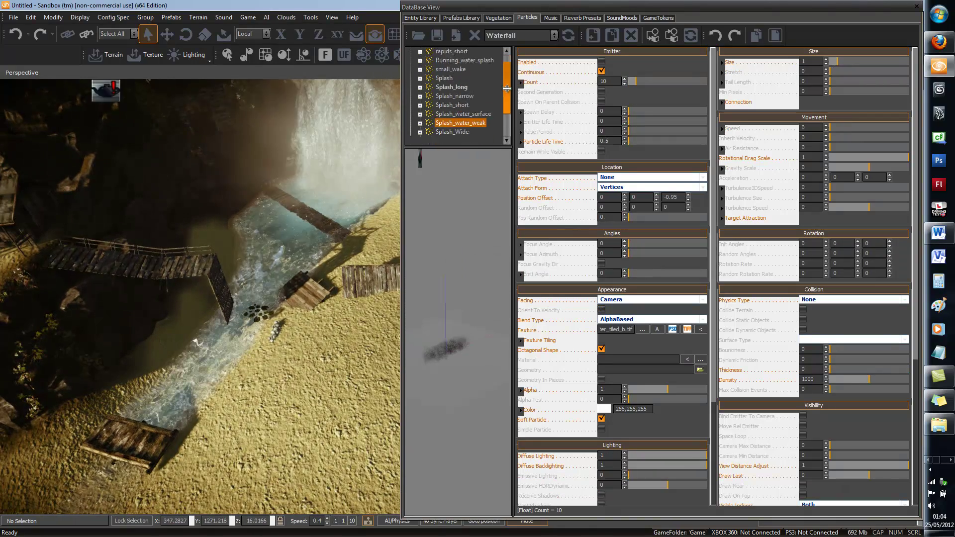
{"action": "left_click", "coordinate": [459, 117]}
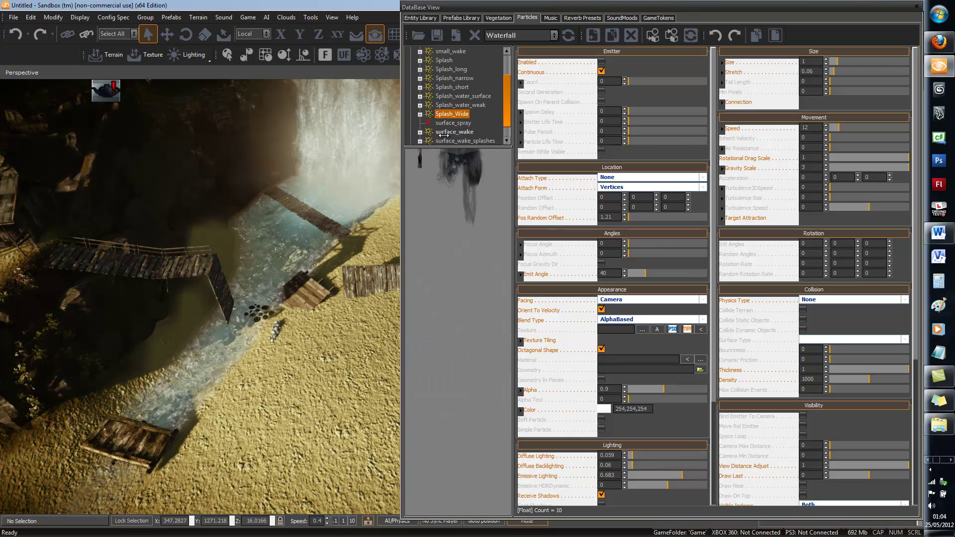
Place the surface_wake particle effect on the sandy bank beside the river.
{"action": "left_click", "coordinate": [448, 132]}
{"action": "key", "text": "s"}
{"action": "right_click_drag", "start_coordinate": [322, 269], "coordinate": [342, 264]}
{"action": "key", "text": "w"}
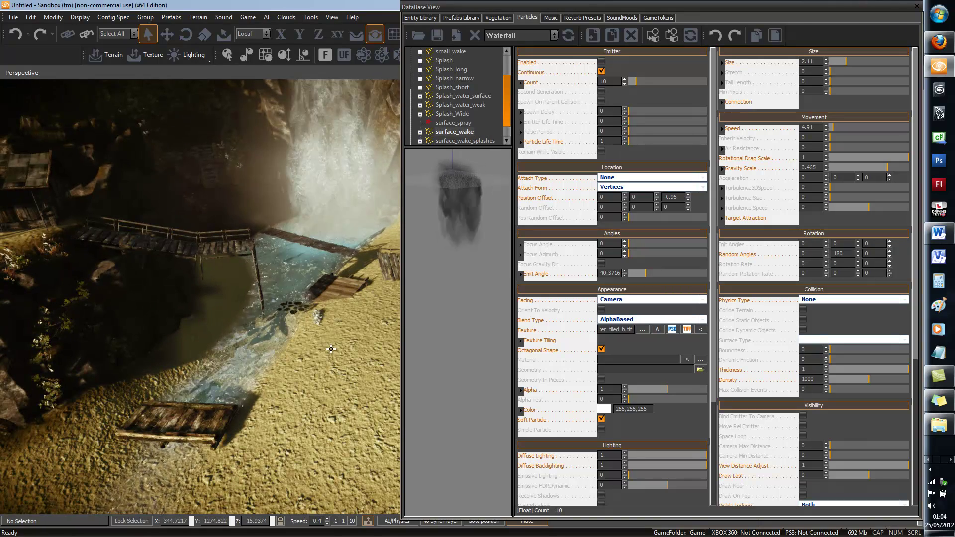
{"action": "right_click_drag", "start_coordinate": [315, 349], "coordinate": [318, 368]}
{"action": "key", "text": "w"}
{"action": "key", "text": "w"}
Raise the placed surface_wake emitter along the Z axis to about 22.08.
{"action": "left_click", "coordinate": [167, 34]}
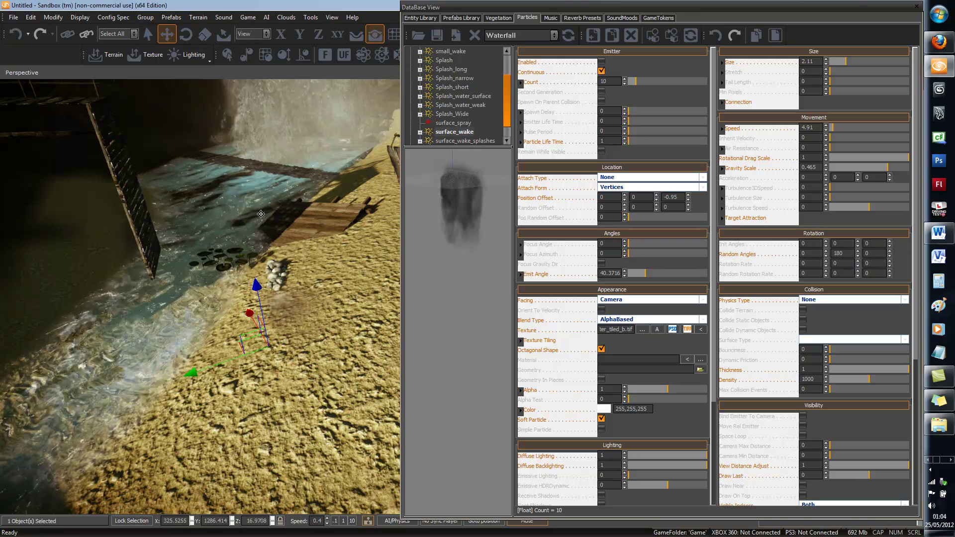
{"action": "left_click_drag", "start_coordinate": [256, 286], "coordinate": [264, 48]}
{"action": "right_click_drag", "start_coordinate": [240, 248], "coordinate": [242, 249]}
{"action": "key", "text": "a"}
{"action": "key", "text": "s"}
{"action": "mouse_move", "coordinate": [269, 352]}
{"action": "right_mouse_down"}
{"action": "mouse_move", "coordinate": [268, 360]}
{"action": "mouse_move", "coordinate": [268, 352]}
{"action": "right_mouse_up"}
{"action": "key", "text": "w"}
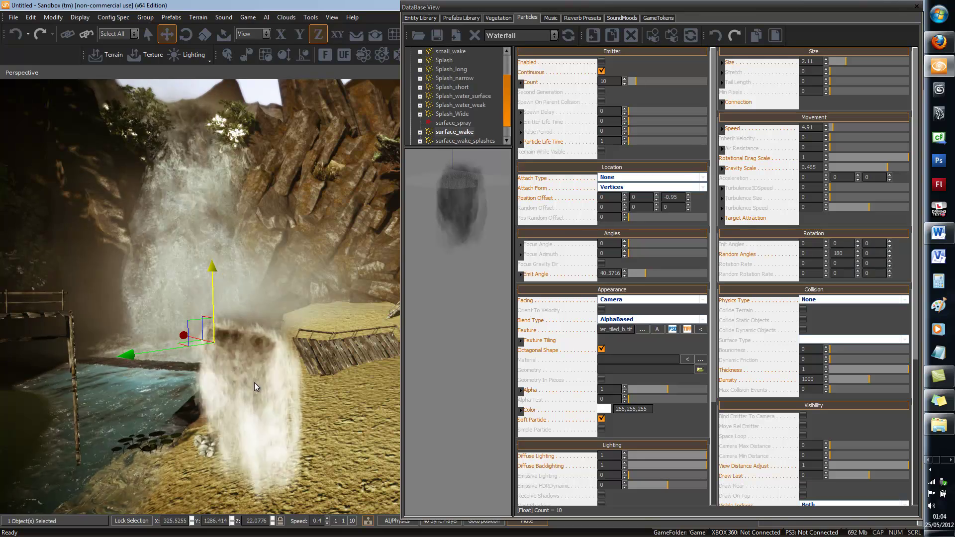
Set the surface_wake effect's particle Count to 25.6 and check the emitter and waterfall in the level.
{"action": "left_click", "coordinate": [635, 83]}
{"action": "mouse_move", "coordinate": [635, 82]}
{"action": "left_mouse_down"}
{"action": "mouse_move", "coordinate": [660, 84]}
{"action": "mouse_move", "coordinate": [647, 86]}
{"action": "left_mouse_up"}
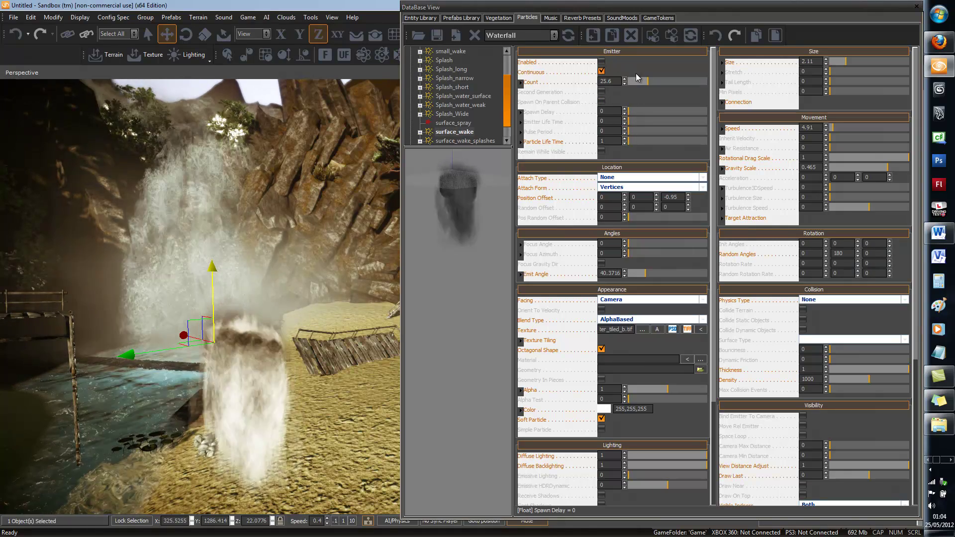
{"action": "right_click_drag", "start_coordinate": [235, 357], "coordinate": [236, 360]}
{"action": "key", "text": "w"}
{"action": "key", "text": "d"}
{"action": "key", "text": "w"}
{"action": "right_click_drag", "start_coordinate": [237, 332], "coordinate": [232, 332]}
{"action": "key", "text": "s"}
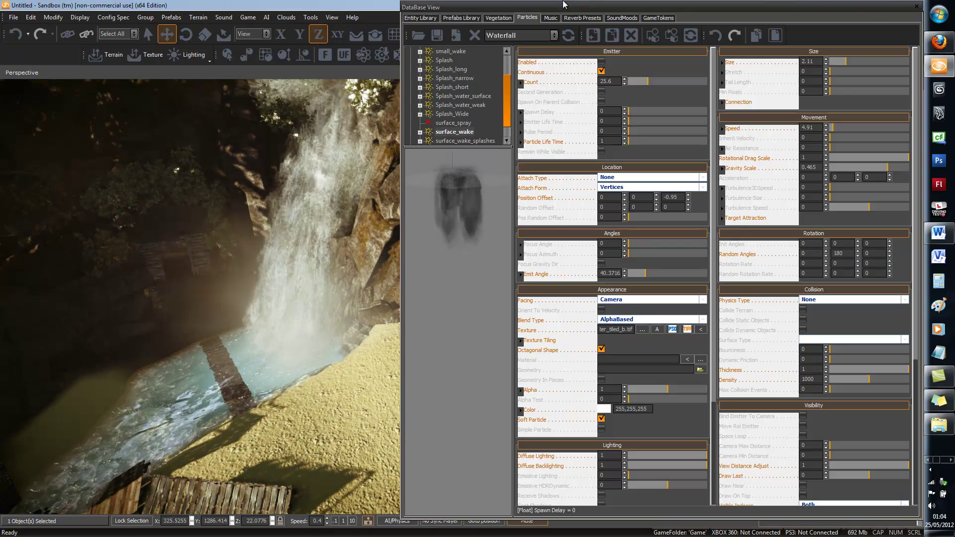
Close the DataBase View and show the Particles layer again at the waterfall.
{"action": "left_click", "coordinate": [915, 8]}
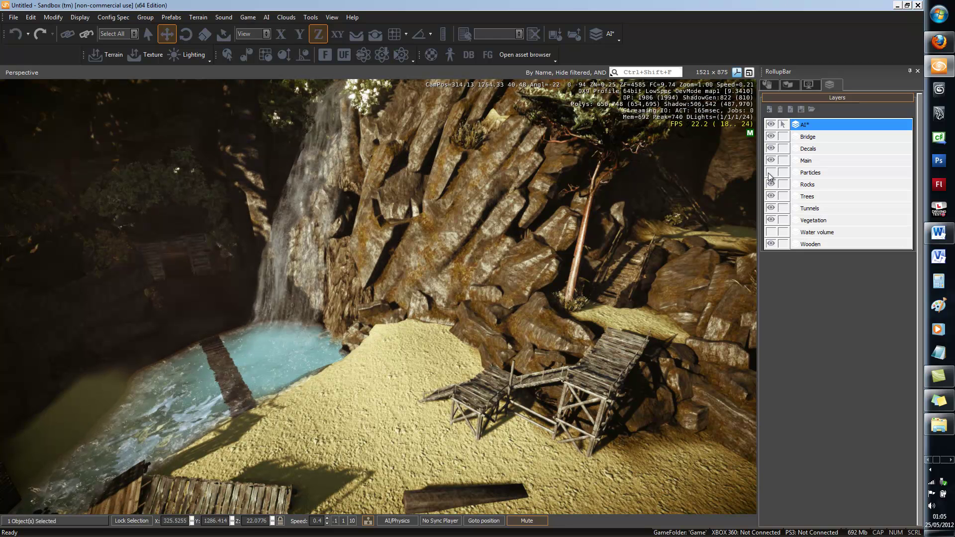
{"action": "left_click", "coordinate": [770, 173]}
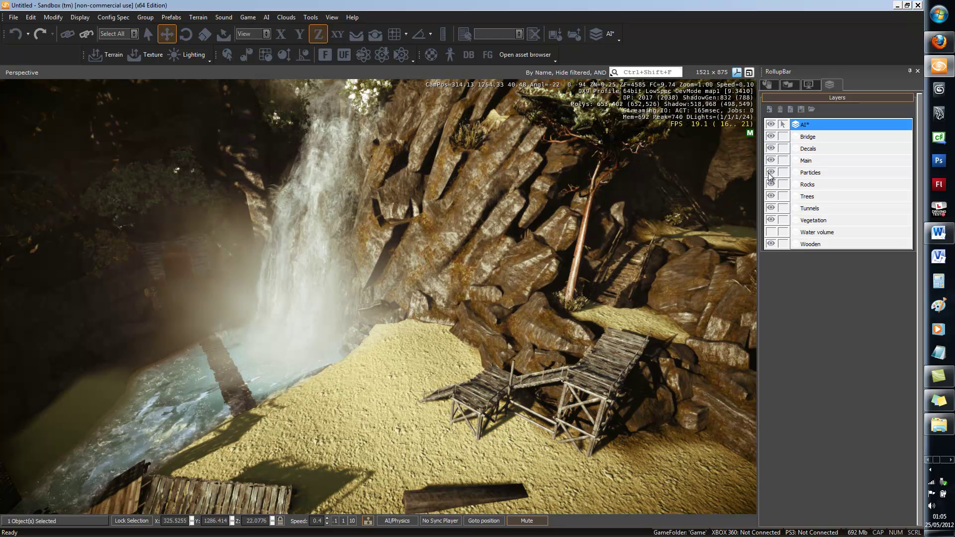
{"action": "right_click_drag", "start_coordinate": [274, 270], "coordinate": [275, 270]}
{"action": "key", "text": "w"}
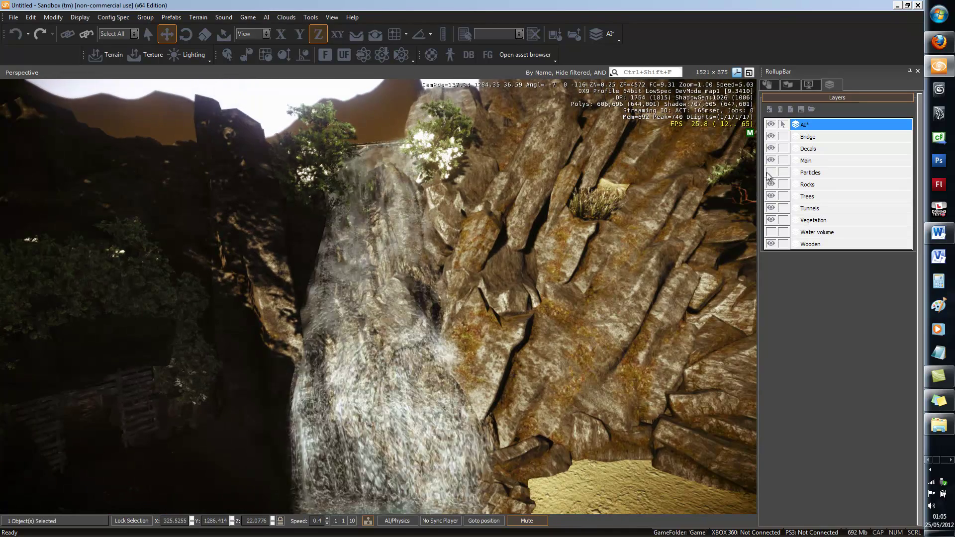
Select the particle emitter above the riverbank and display its entity properties.
{"action": "key", "text": "w"}
{"action": "right_click_drag", "start_coordinate": [513, 216], "coordinate": [452, 303]}
{"action": "key", "text": "d"}
{"action": "key", "text": "s"}
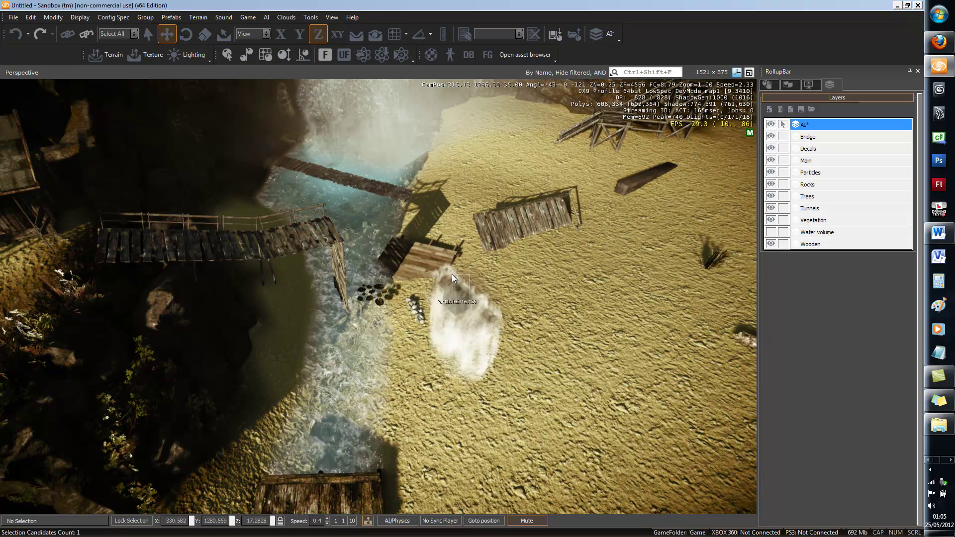
{"action": "left_click", "coordinate": [771, 84]}
Examine the waterfall from its pool up to the upper cascade, including where its particle emitters are placed.
{"action": "right_click_drag", "start_coordinate": [409, 239], "coordinate": [413, 231]}
{"action": "key", "text": "w"}
{"action": "key", "text": "s"}
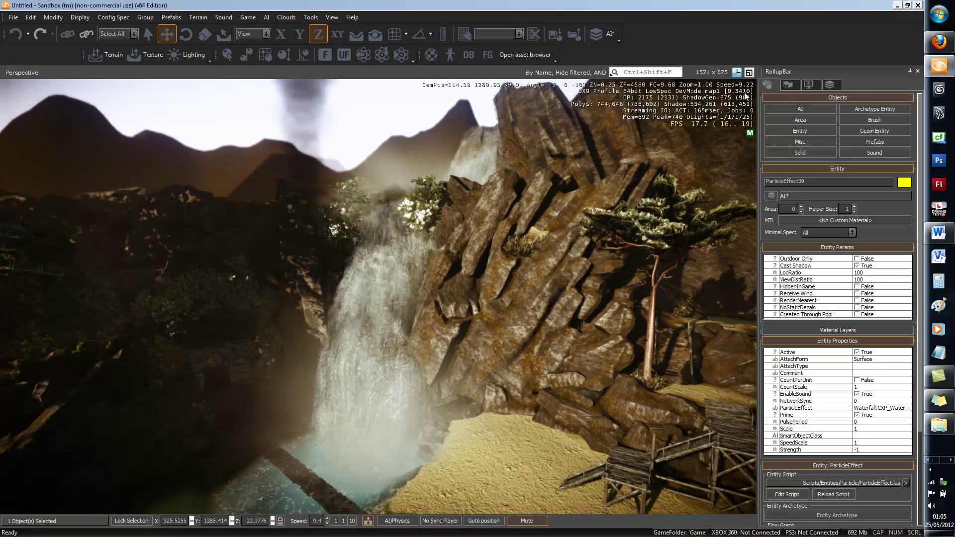
{"action": "key", "text": "w"}
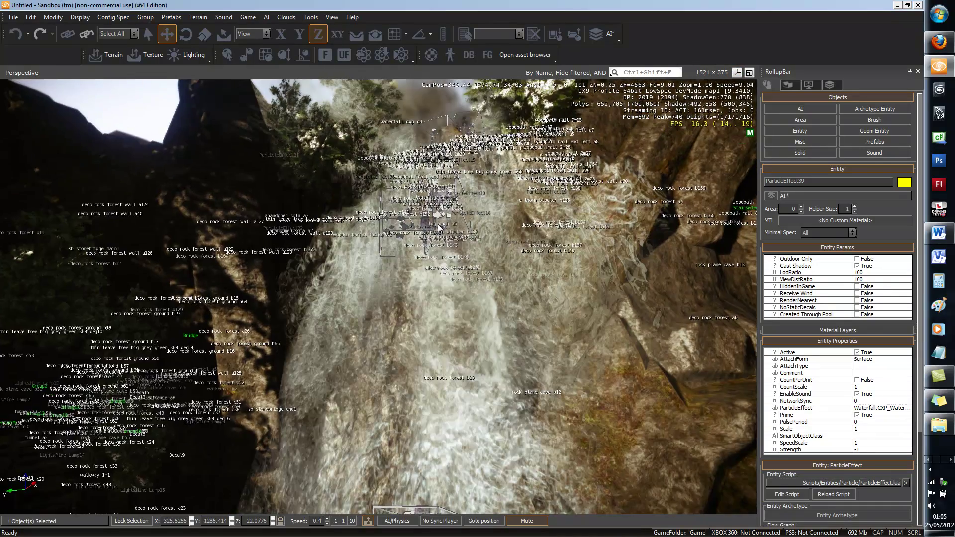
{"action": "right_click_drag", "start_coordinate": [437, 226], "coordinate": [416, 305]}
{"action": "key", "text": "s"}
{"action": "key", "text": "s"}
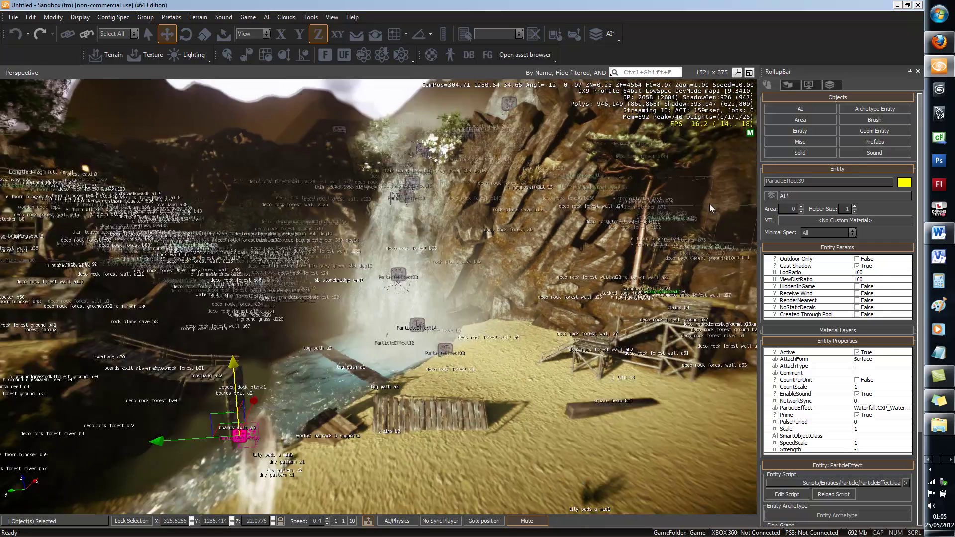
{"action": "key", "text": "a"}
{"action": "right_click_drag", "start_coordinate": [650, 198], "coordinate": [651, 205]}
{"action": "key", "text": "w"}
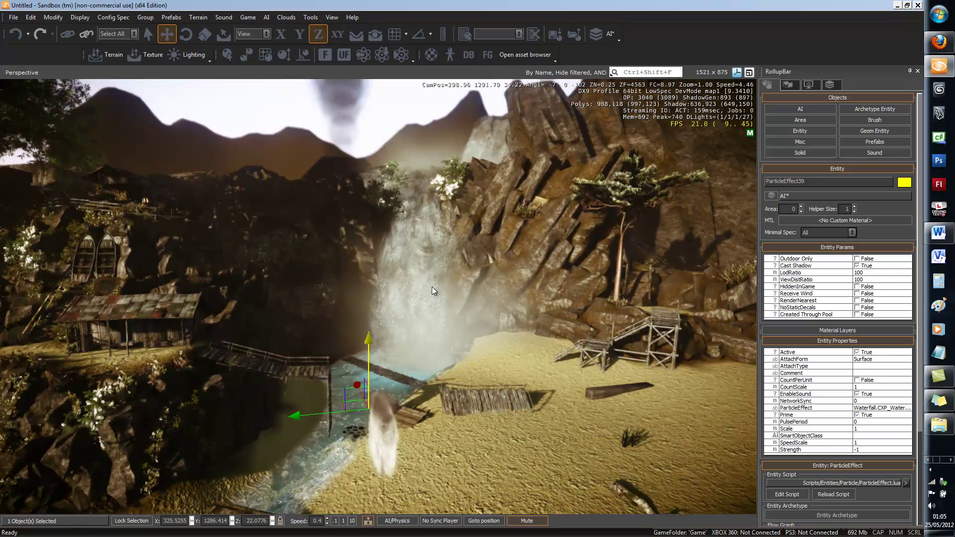
{"action": "key", "text": "w"}
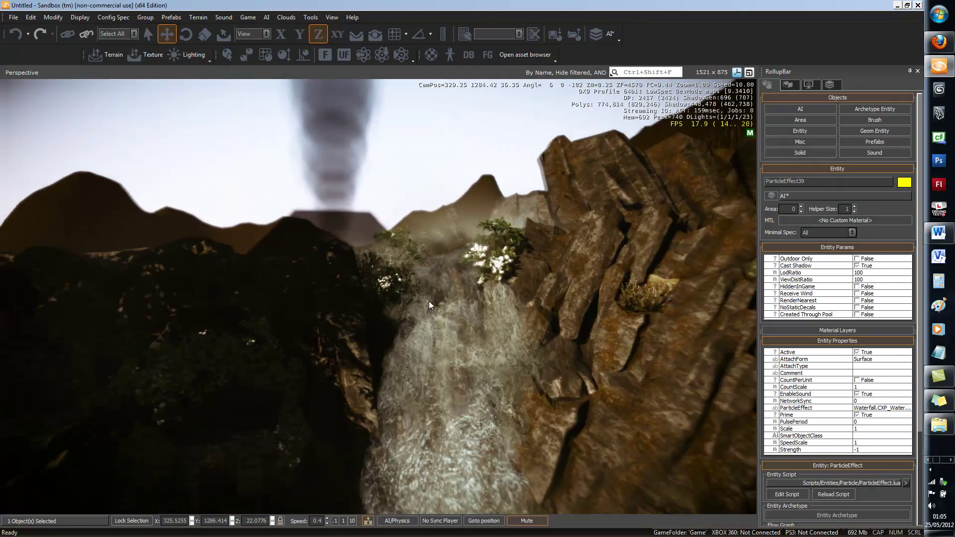
{"action": "key", "text": "w"}
{"action": "key", "text": "w"}
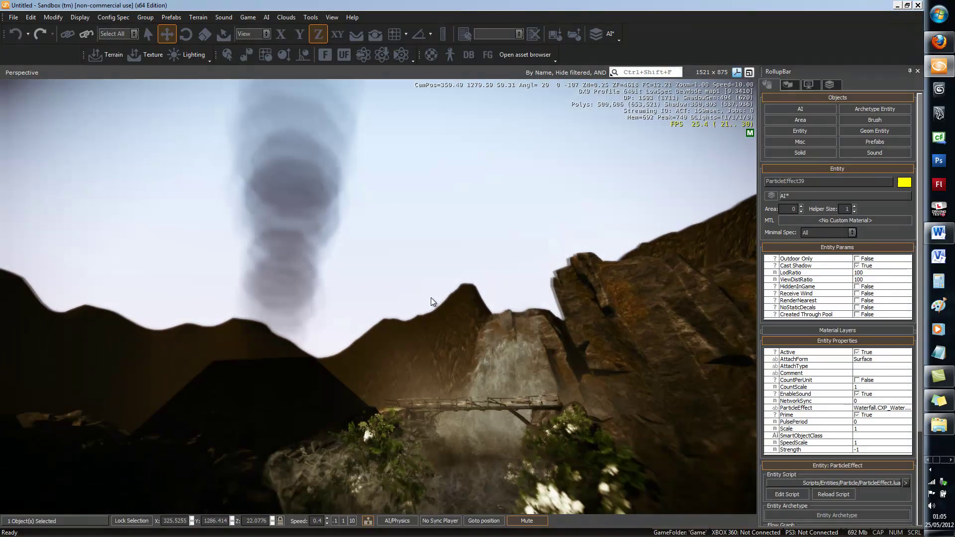
{"action": "key", "text": "s"}
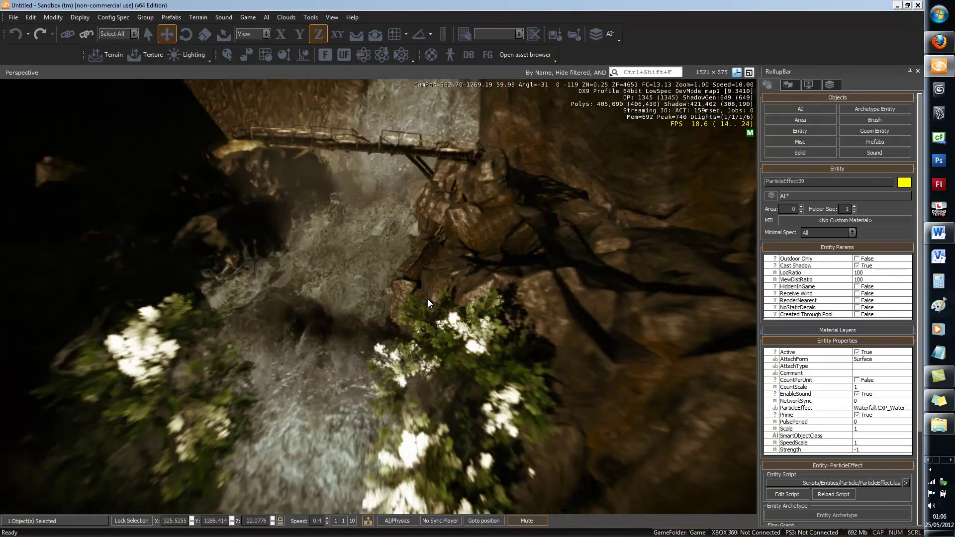
{"action": "key", "text": "s"}
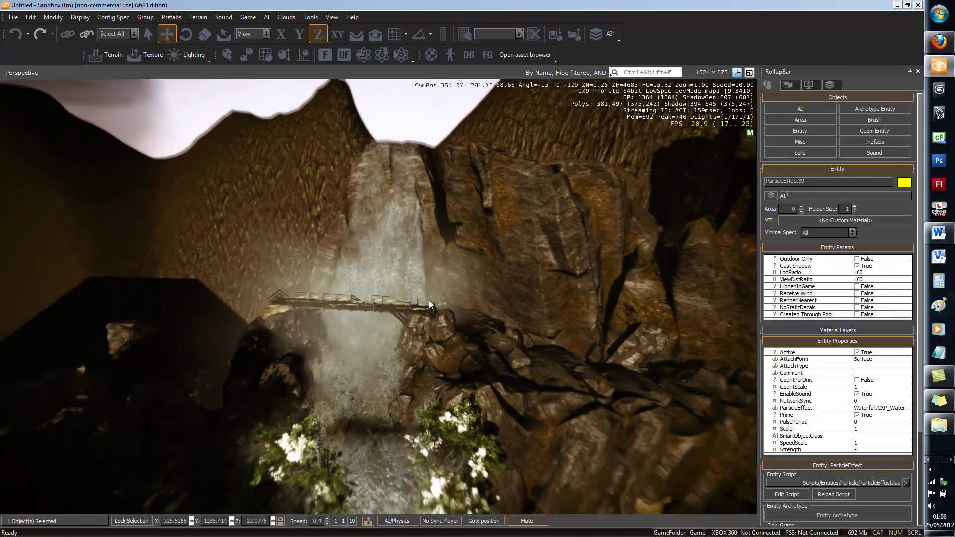